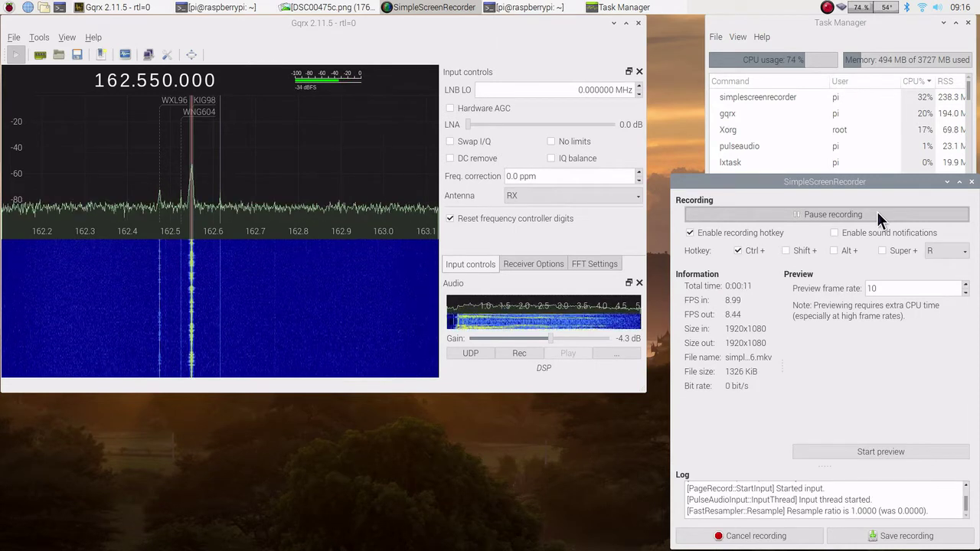
Step: Bring up the RTL-SDR dongle photo, then hide it to reveal Gqrx
left_click(877, 212)
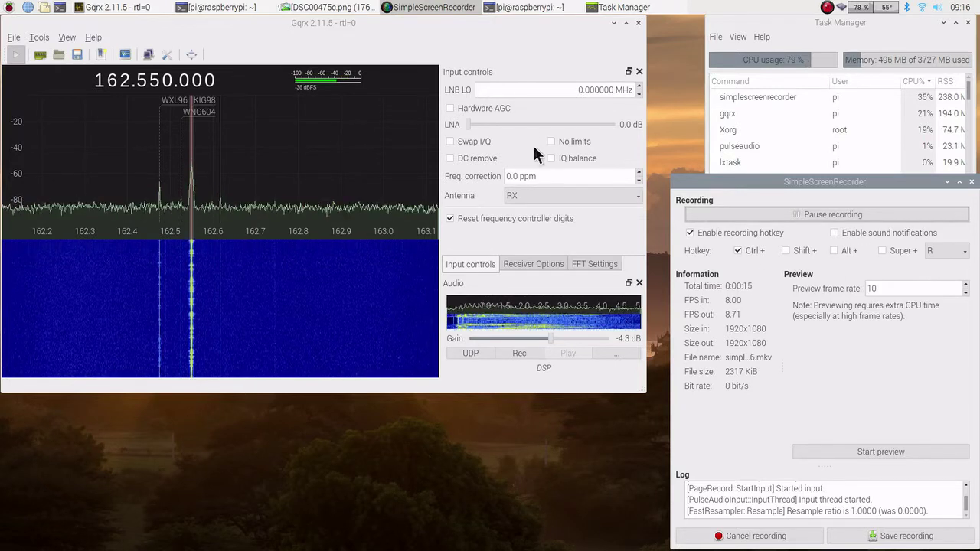
left_click(302, 8)
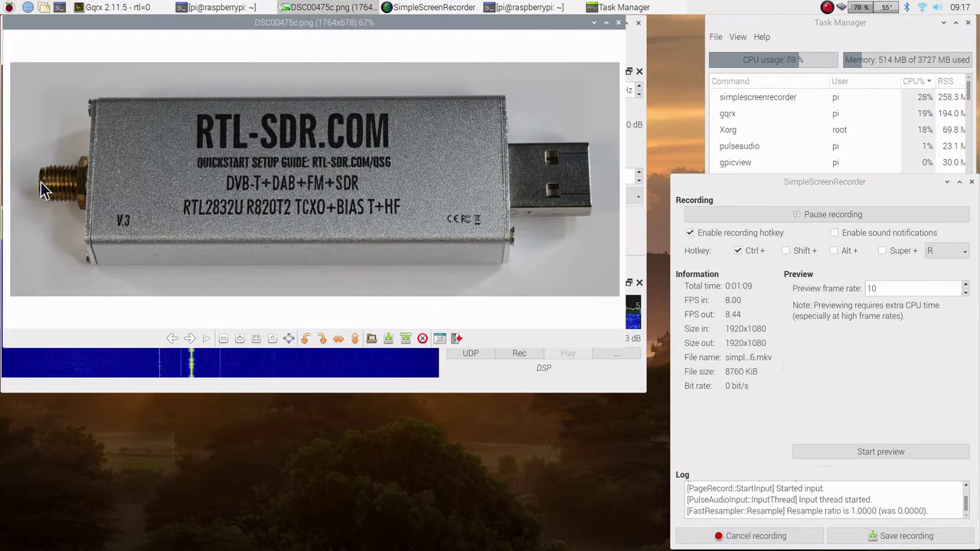
left_click(305, 11)
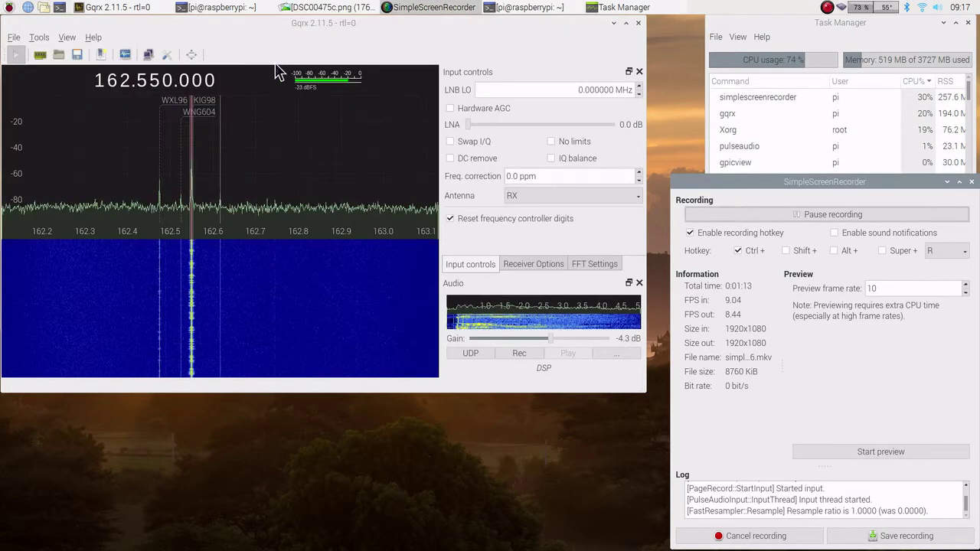
Step: Check the neofetch terminal and hide it, then park Task Manager top-right, clear of Gqrx's frequency display
left_click(205, 11)
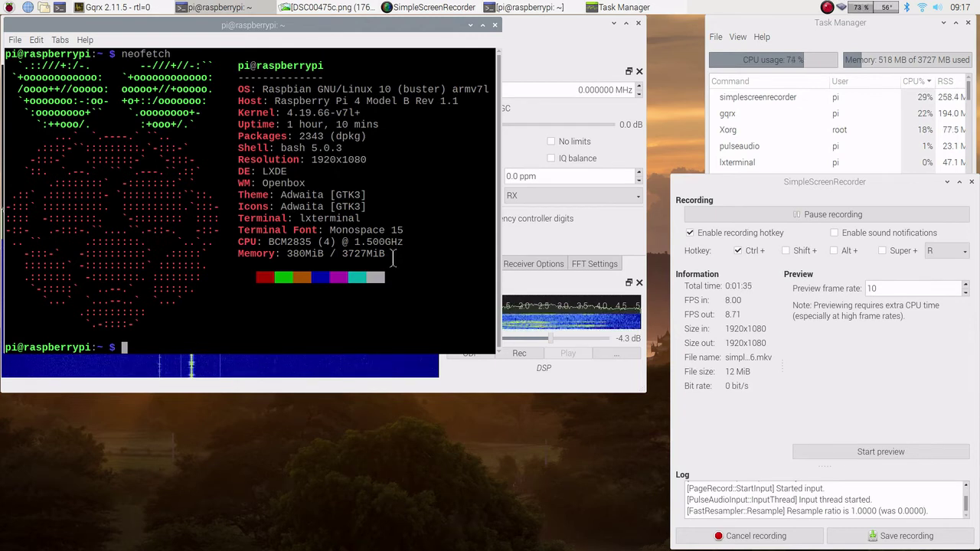
left_click(212, 11)
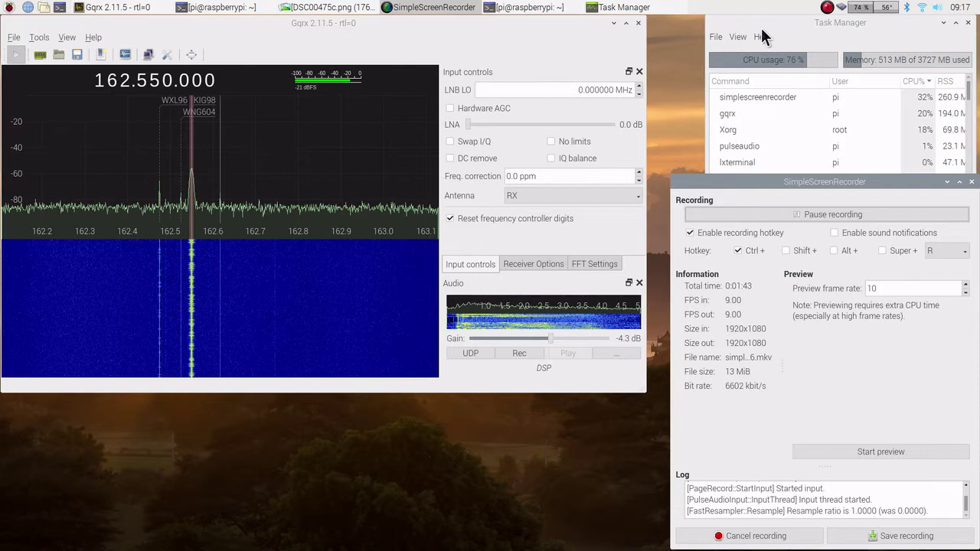
left_click_drag(758, 23, 213, 71)
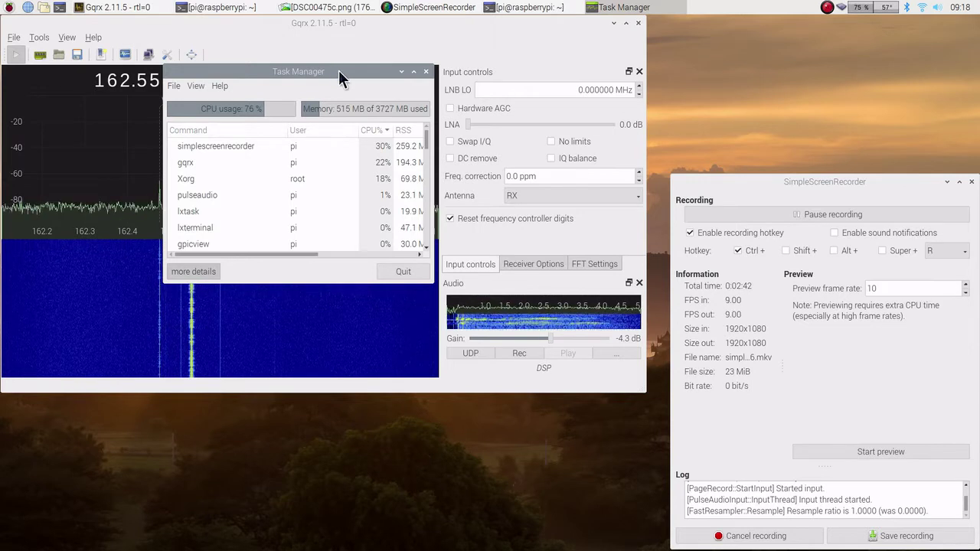
left_click_drag(338, 70, 877, 29)
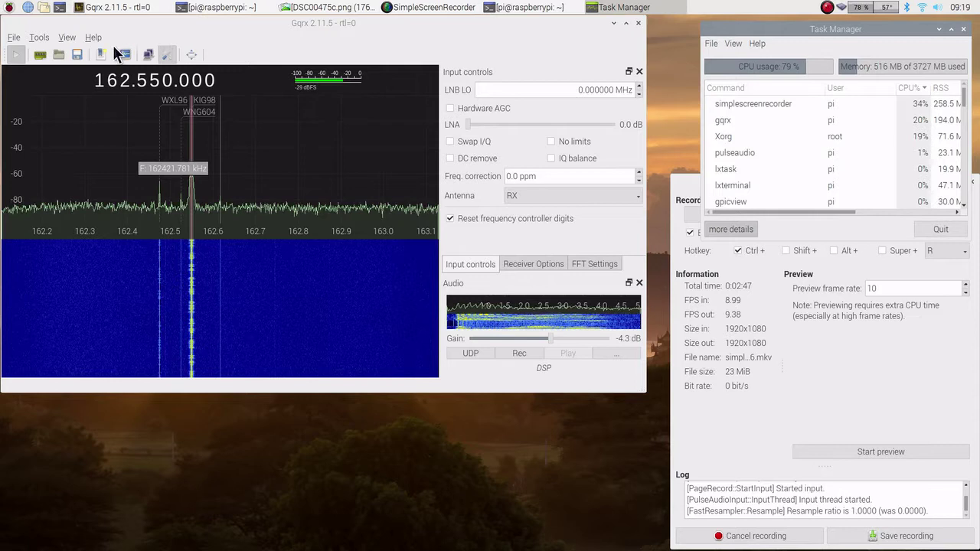
left_click(92, 36)
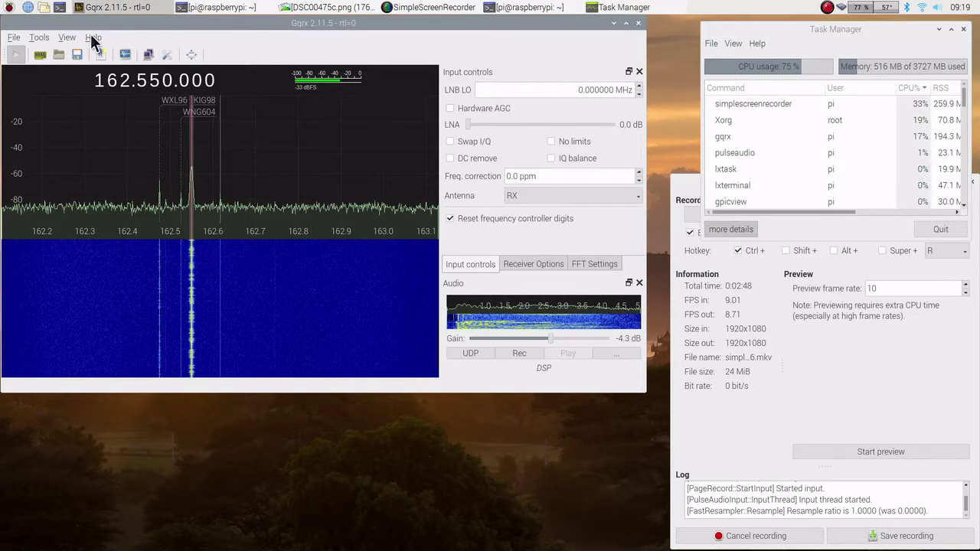
left_click(91, 37)
left_click(107, 104)
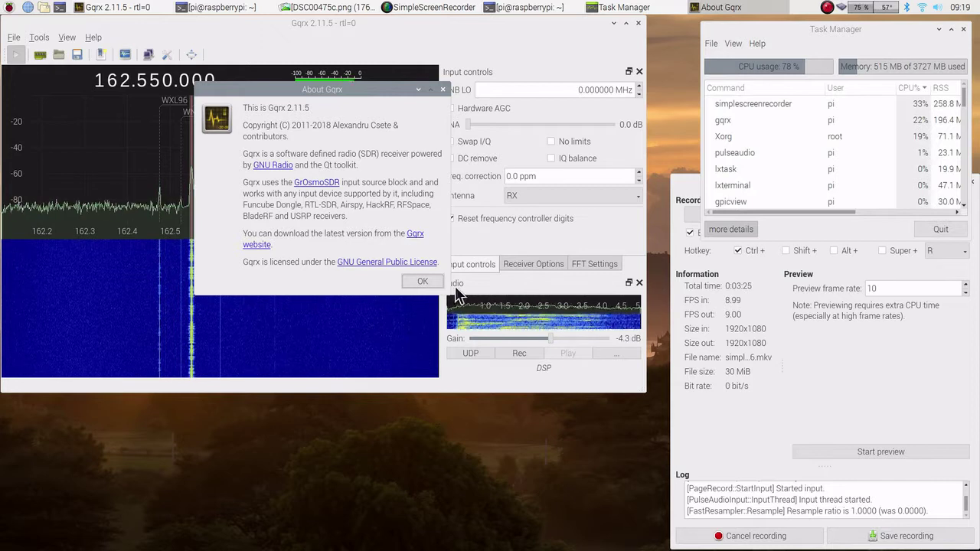
left_click(434, 282)
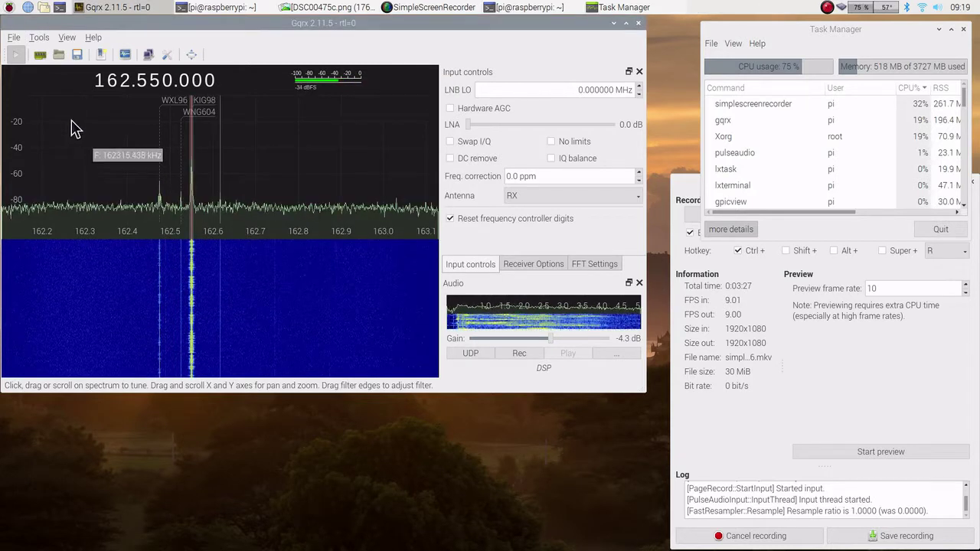
left_click(41, 56)
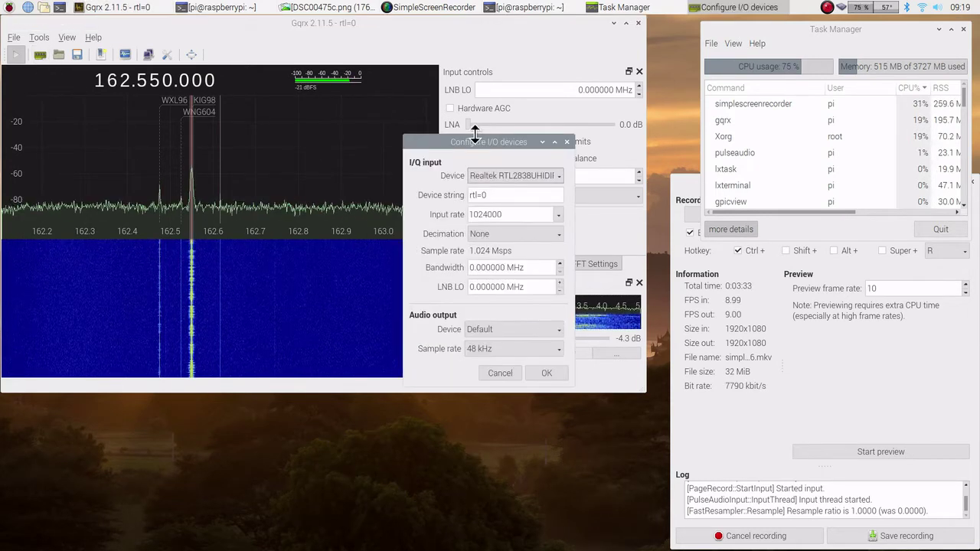
left_click_drag(439, 139, 314, 99)
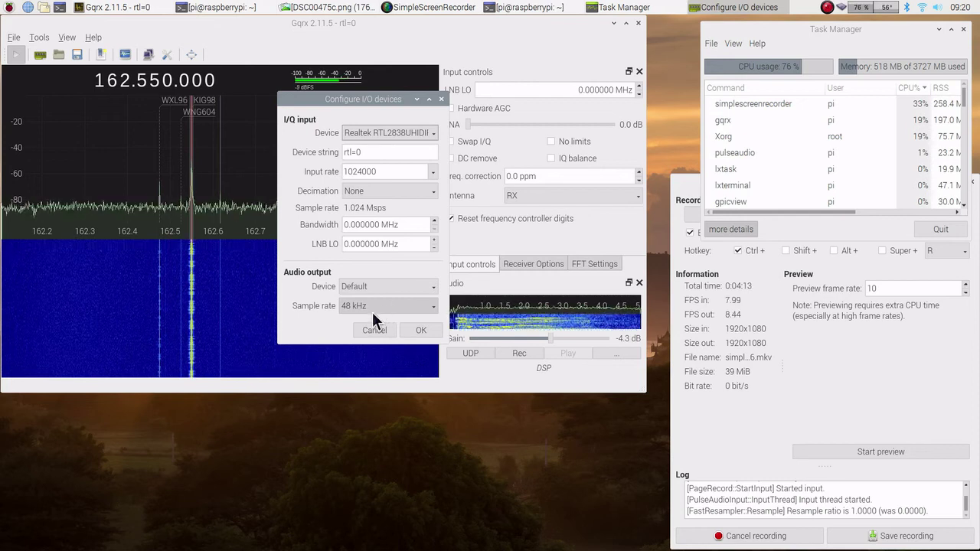
left_click(374, 332)
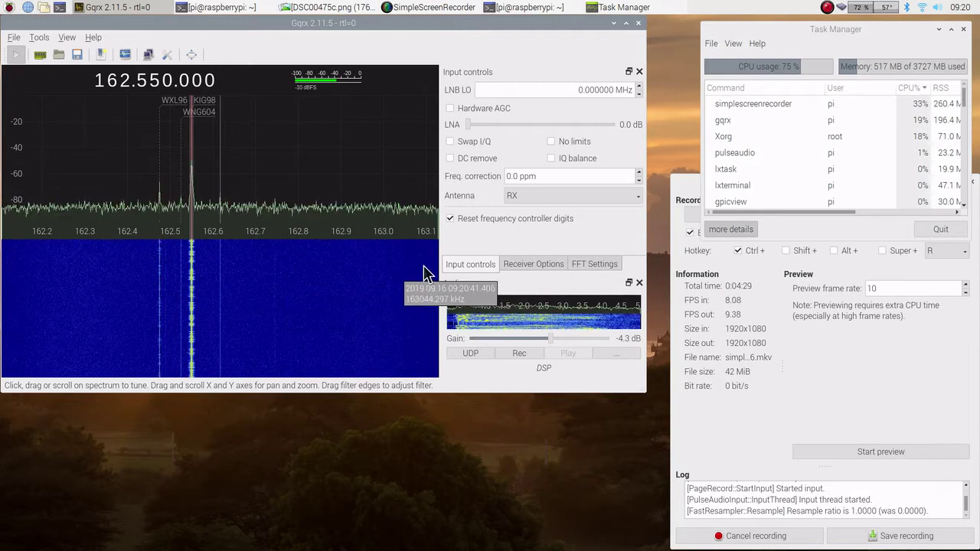
Step: Check the receiver options and reset squelch, then show FFT settings (25 fps, Hann window)
left_click(518, 264)
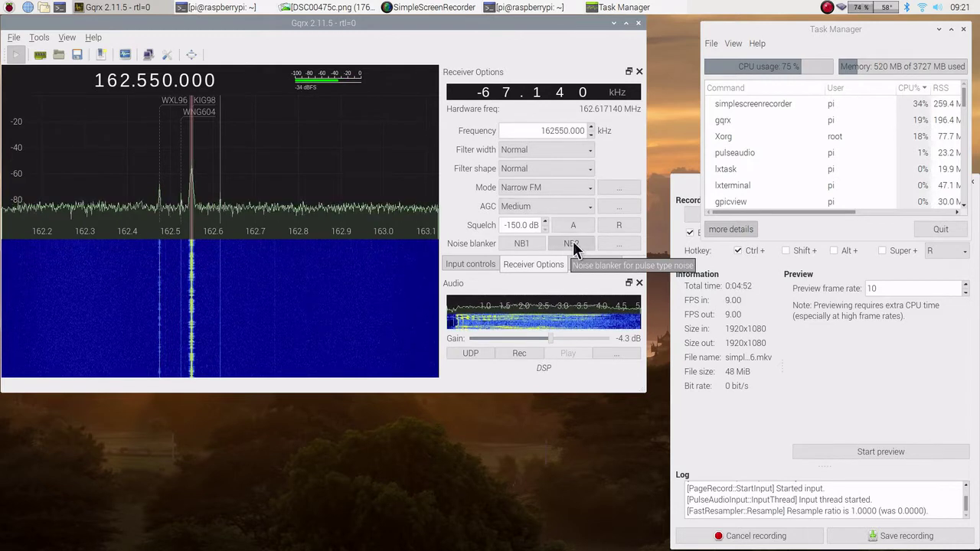
left_click(621, 225)
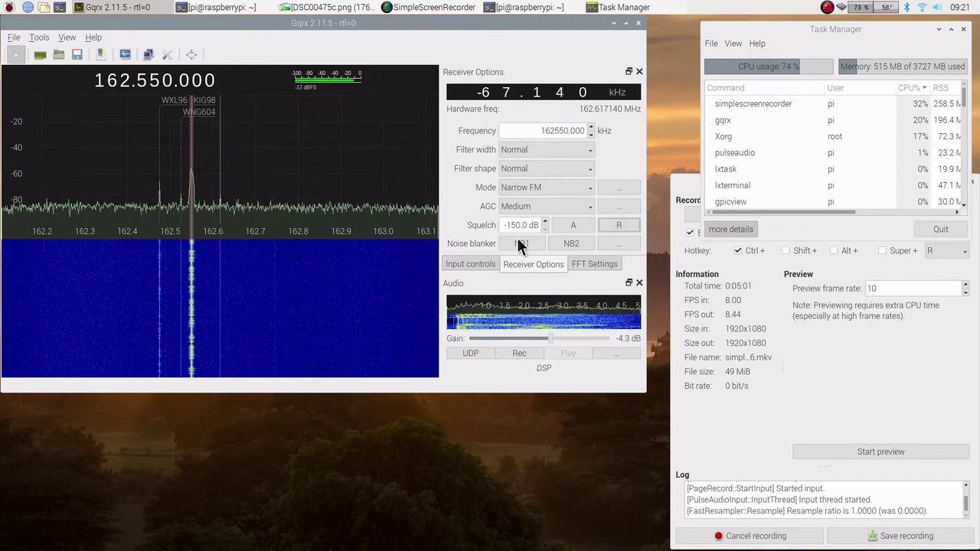
left_click(600, 263)
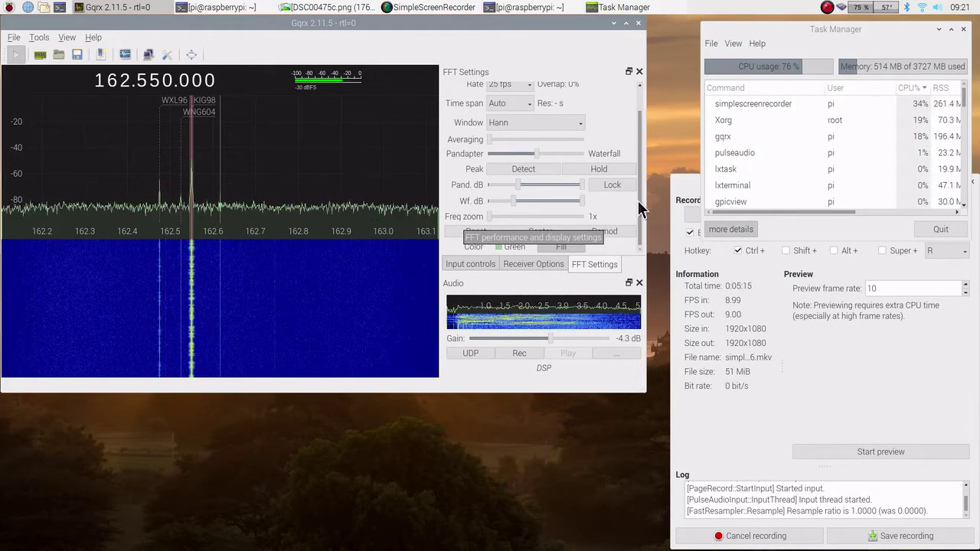
Step: Zoom the spectrum to 8x and pan it to span about 162.46–162.58 MHz
scroll(636, 171, "up", 2)
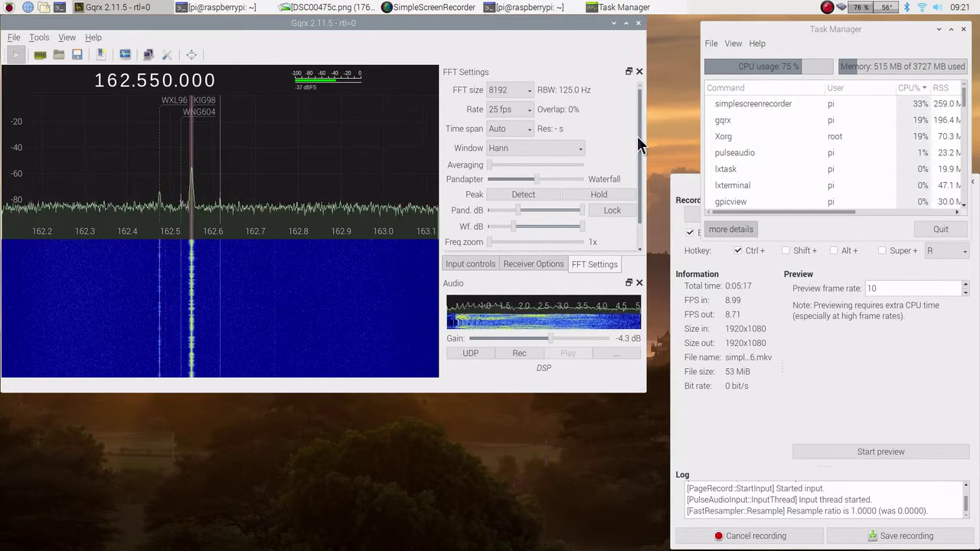
scroll(644, 192, "down", 2)
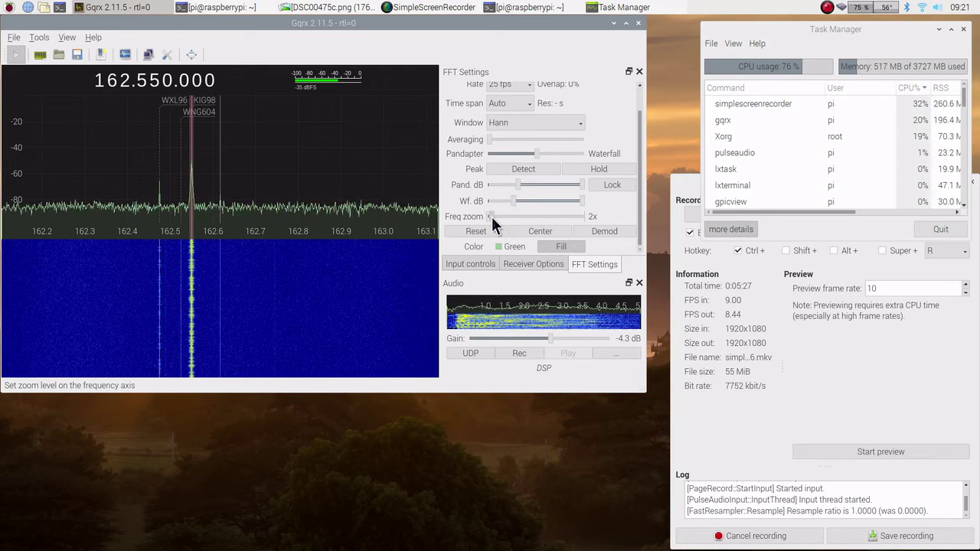
left_click_drag(494, 217, 502, 214)
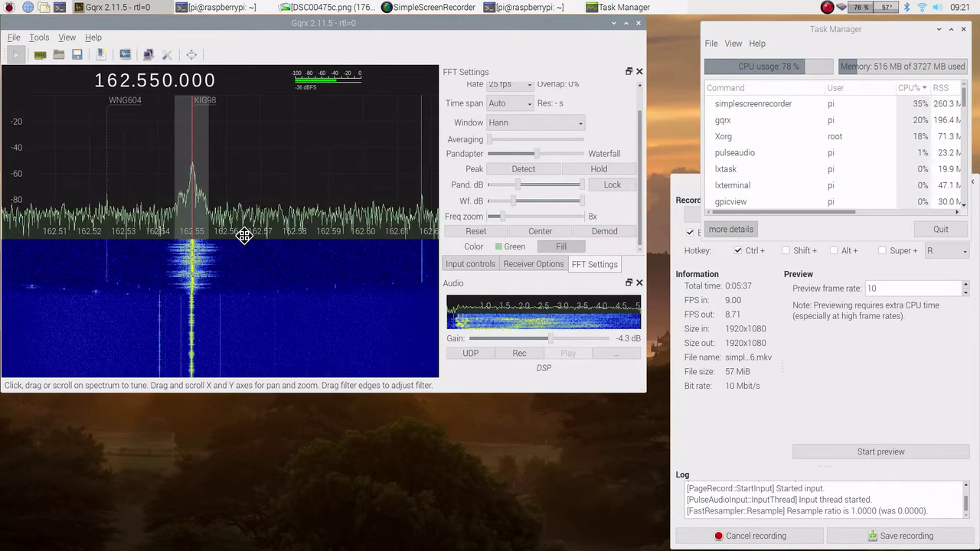
left_click_drag(244, 235, 388, 234)
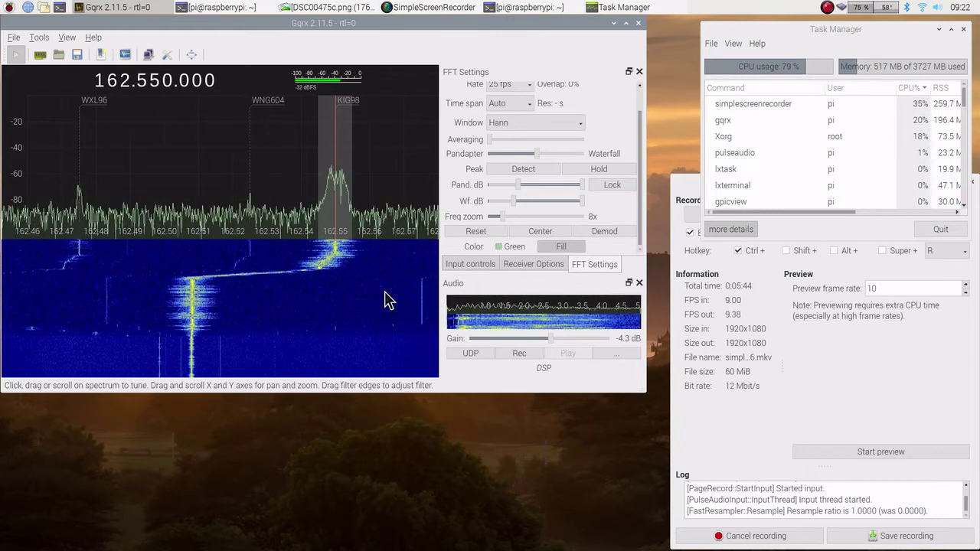
Step: Show Input controls (LNA 0.0 dB) and tune to the WNG604 bookmark at 162.525 MHz
left_click(474, 263)
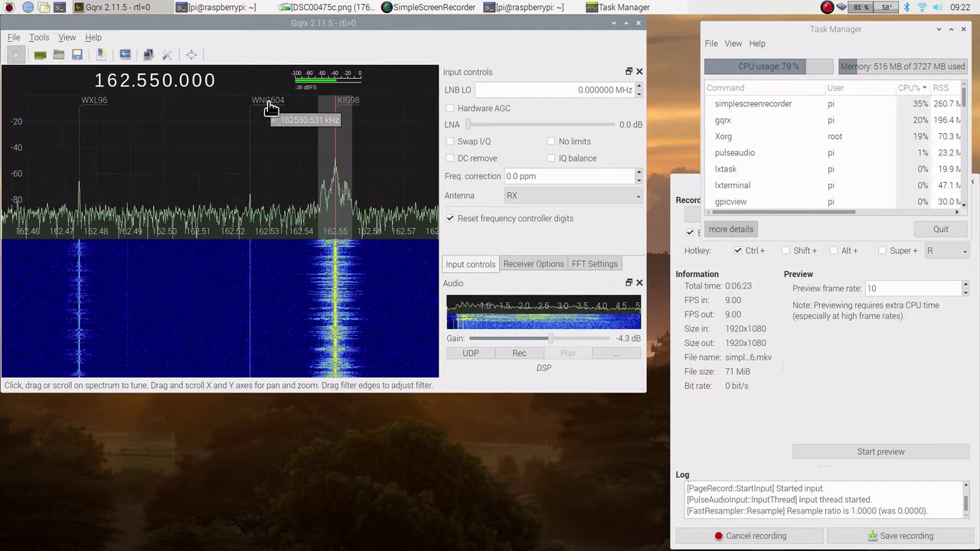
left_click(269, 108)
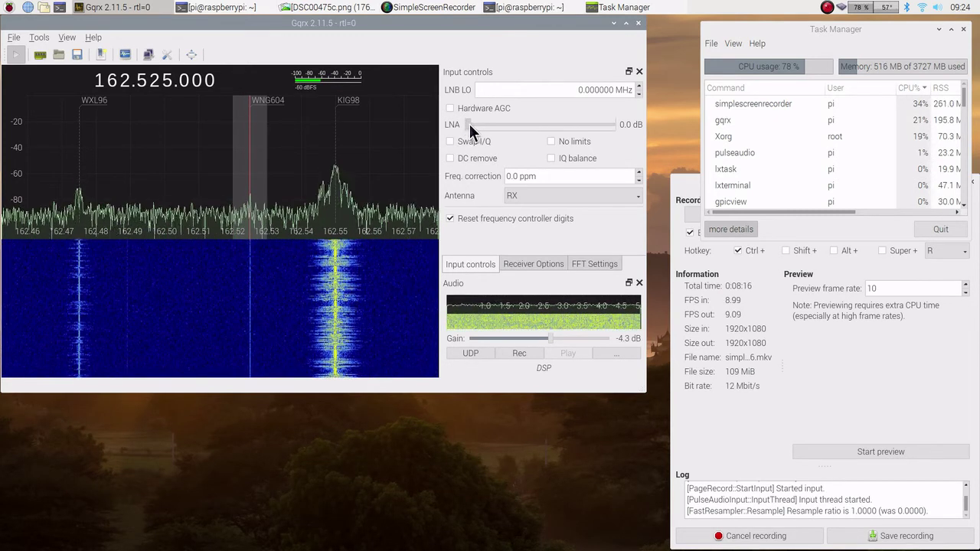
Step: Raise the LNA gain in small steps from 0 dB up to 32.0 dB
left_click_drag(469, 124, 548, 127)
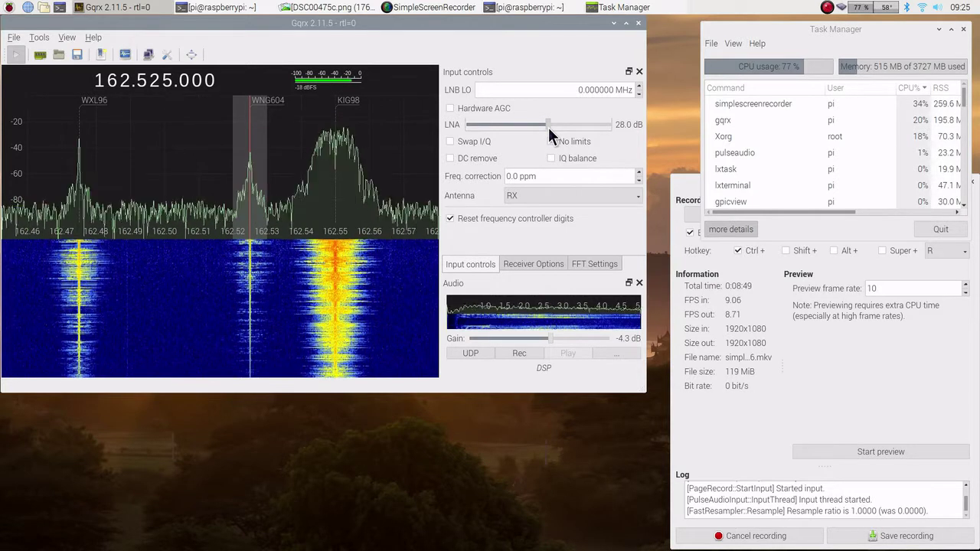
left_click_drag(548, 127, 550, 127)
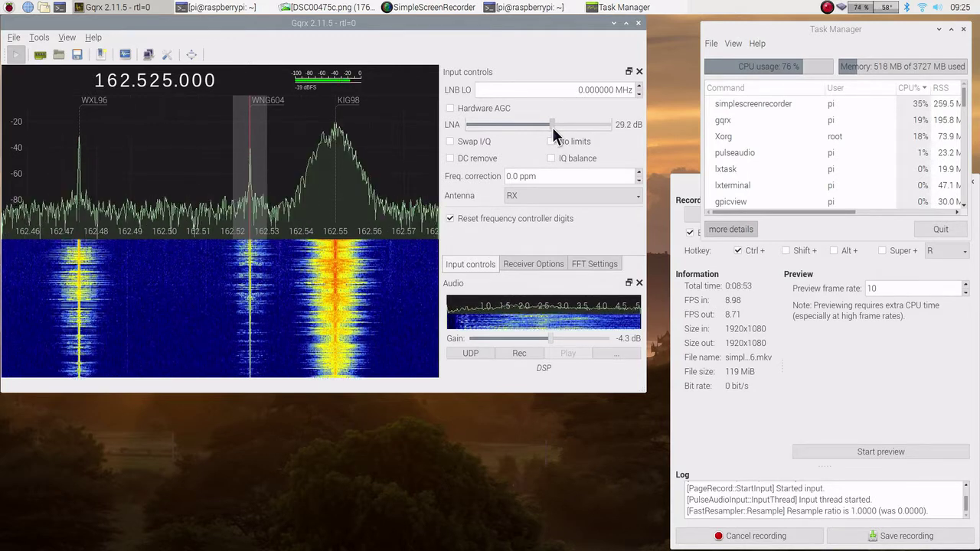
left_click_drag(553, 127, 555, 128)
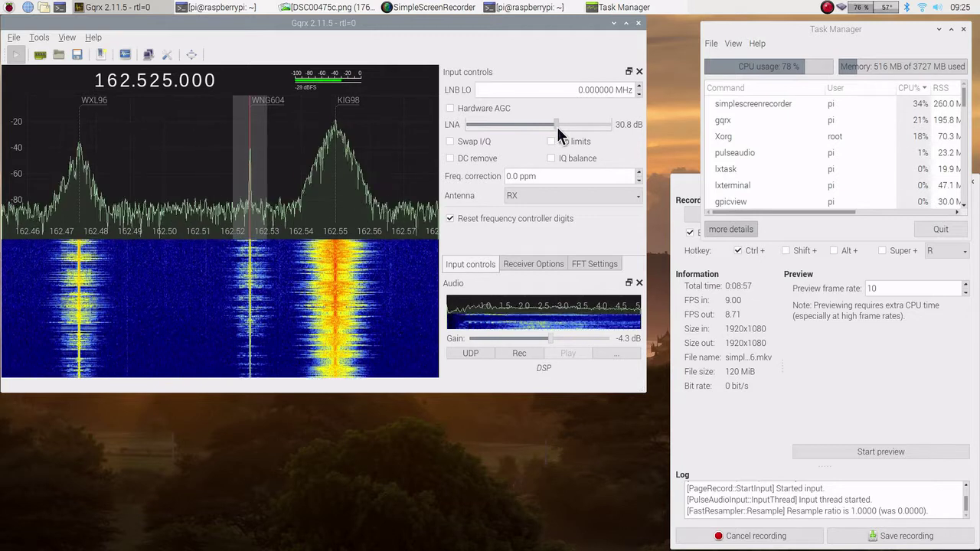
left_click_drag(556, 127, 559, 127)
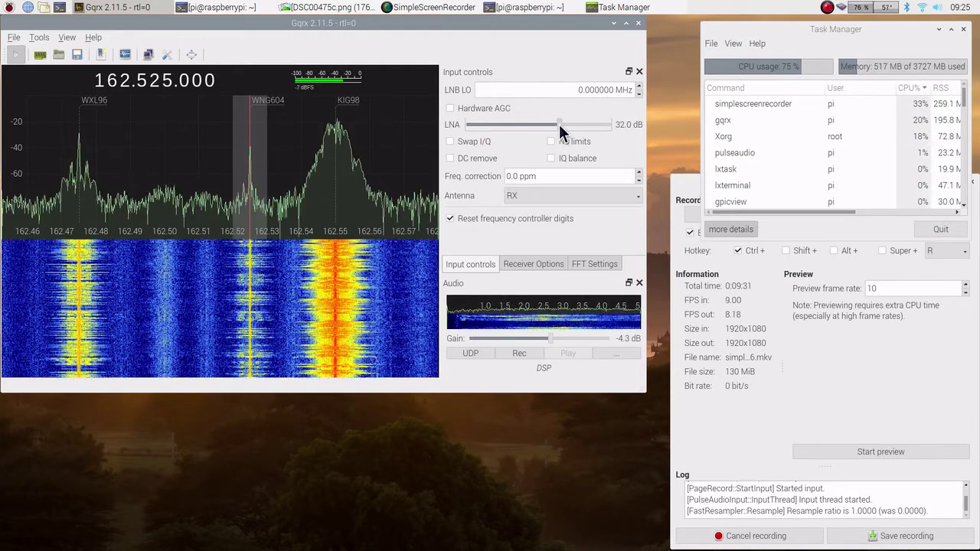
Step: Ease the LNA gain back down to 30.8 dB
left_click_drag(559, 123, 557, 124)
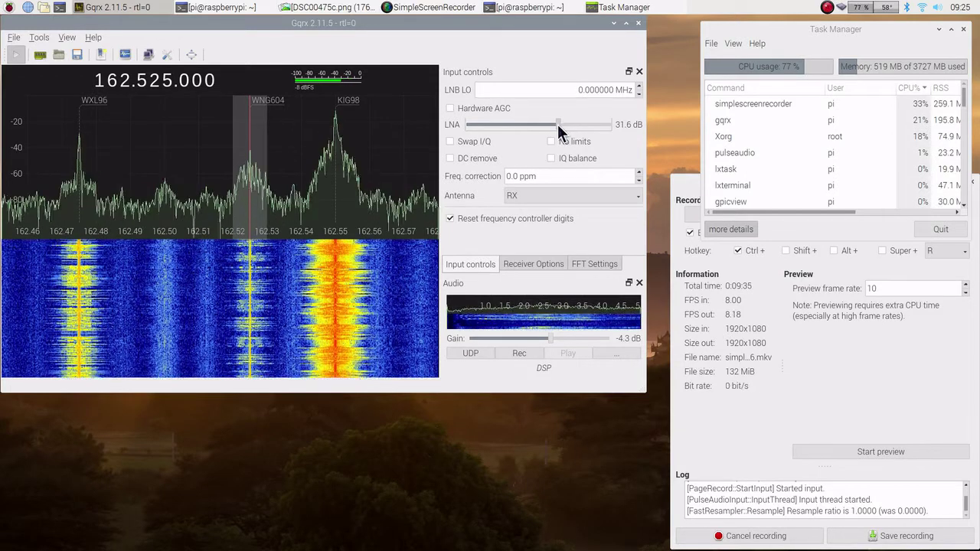
left_click_drag(558, 124, 561, 127)
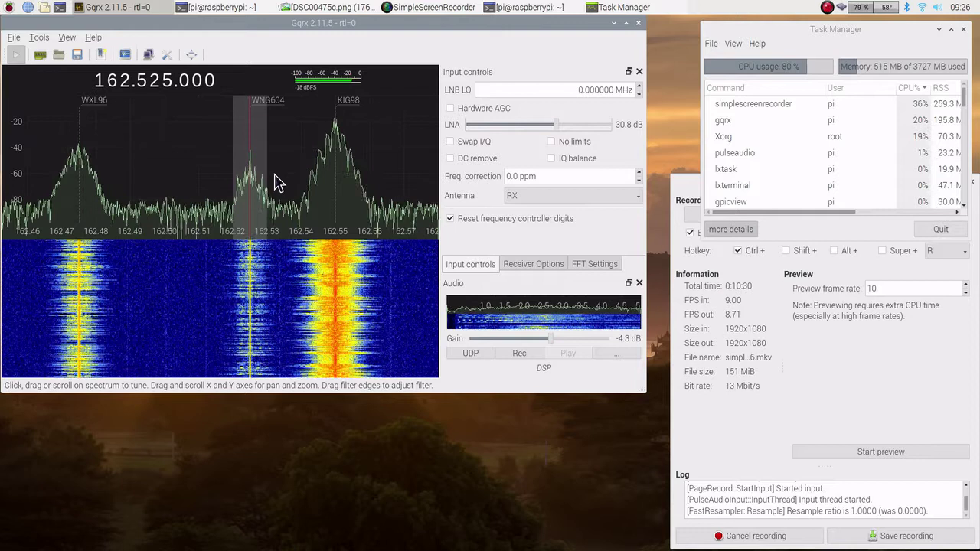
Step: Tune to the WXL96 bookmark, then to KIG98 at 162.550 MHz
left_click(96, 103)
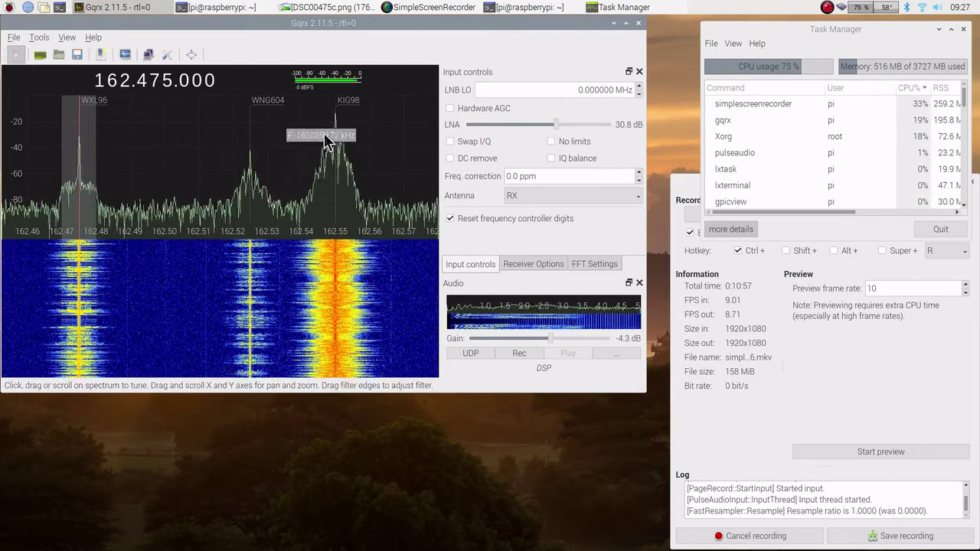
left_click(354, 105)
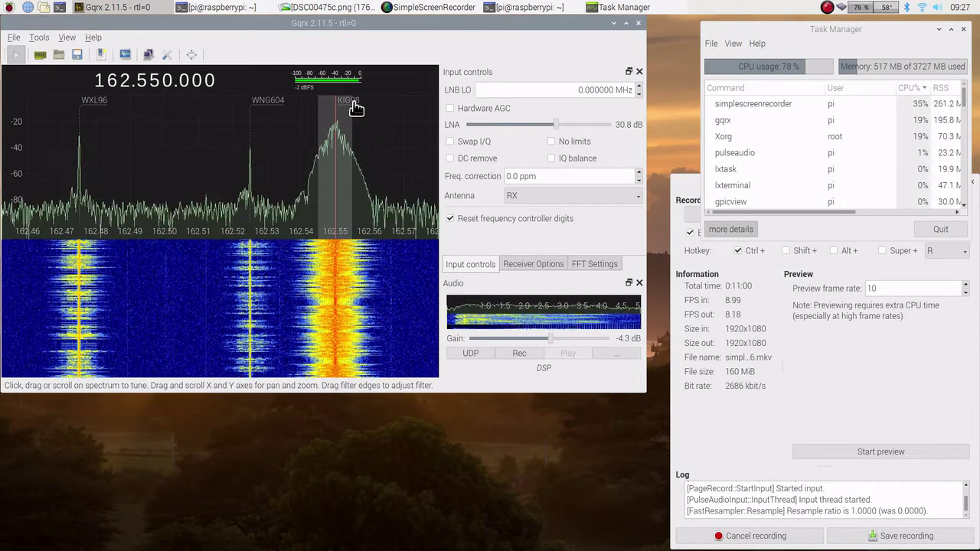